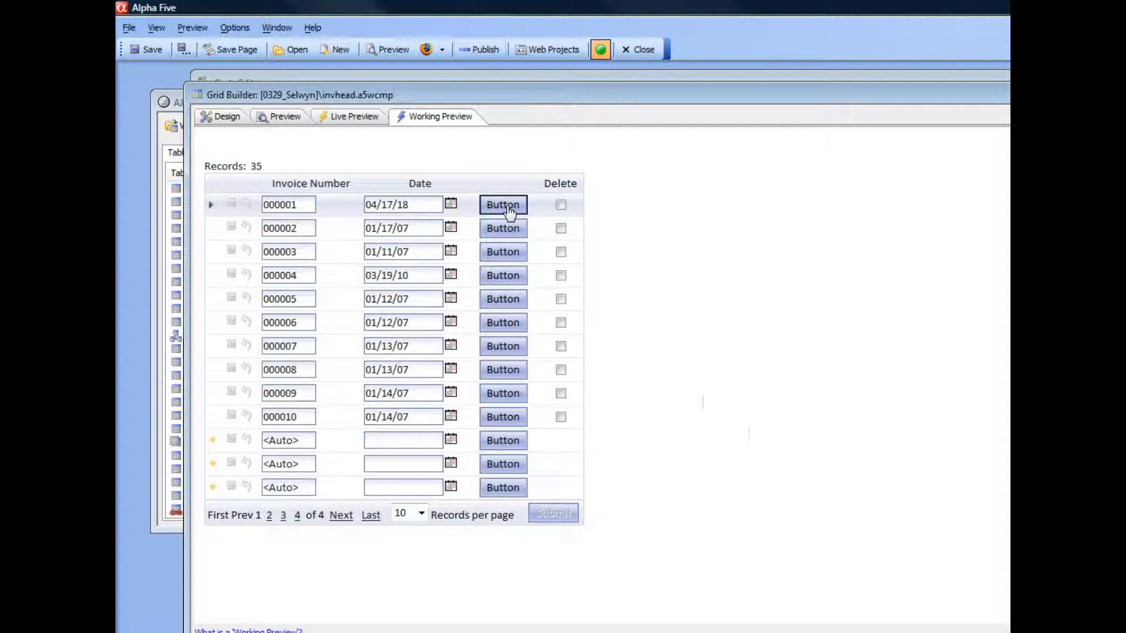
Open and close the popup grid window from two row buttons in the Working Preview.
{"action": "left_click", "coordinate": [508, 211]}
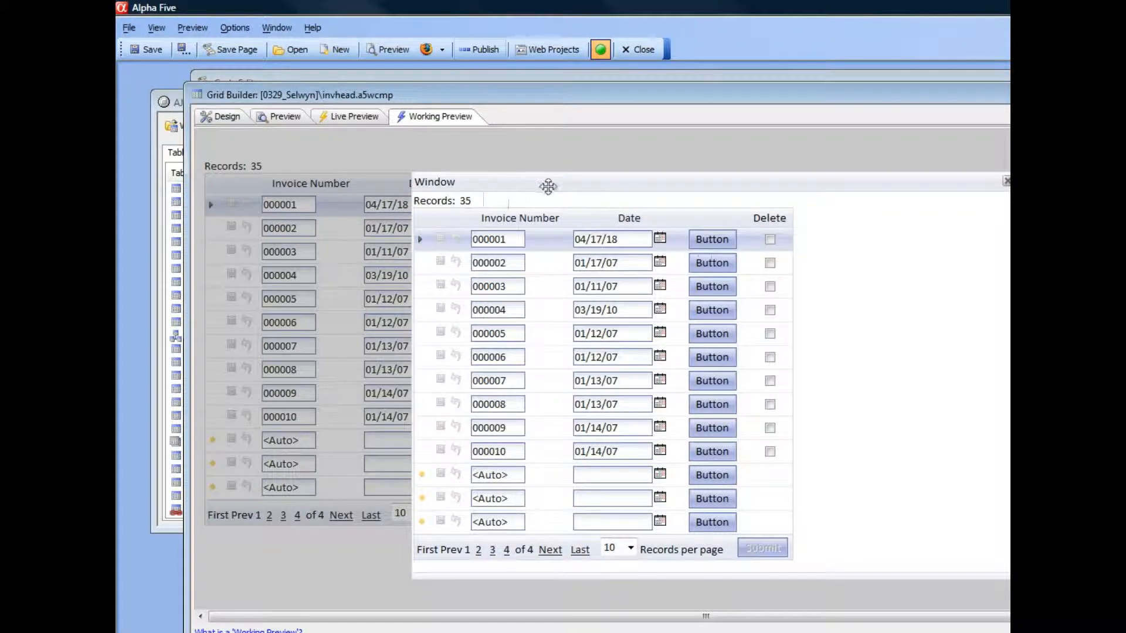
{"action": "left_click_drag", "start_coordinate": [555, 186], "coordinate": [405, 247]}
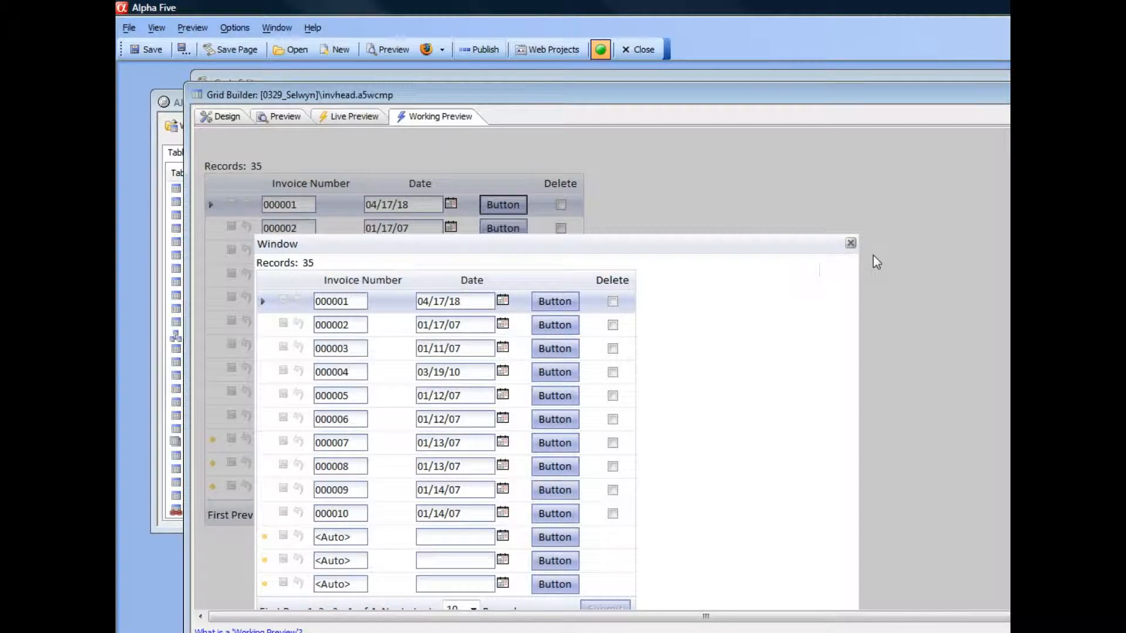
{"action": "left_click", "coordinate": [850, 244]}
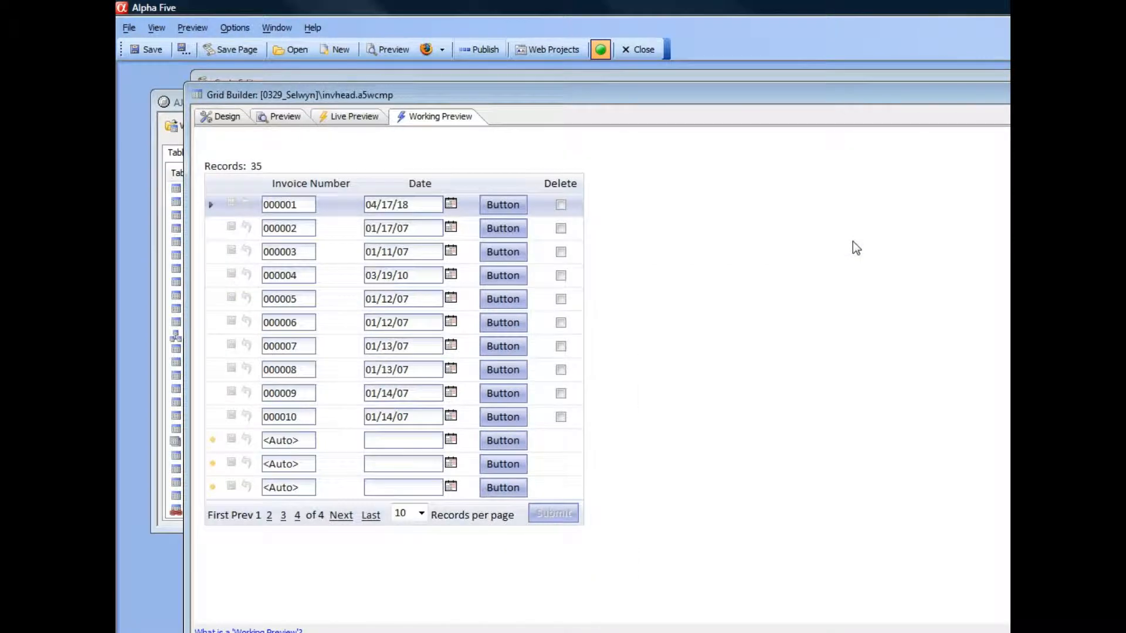
{"action": "left_click", "coordinate": [505, 301]}
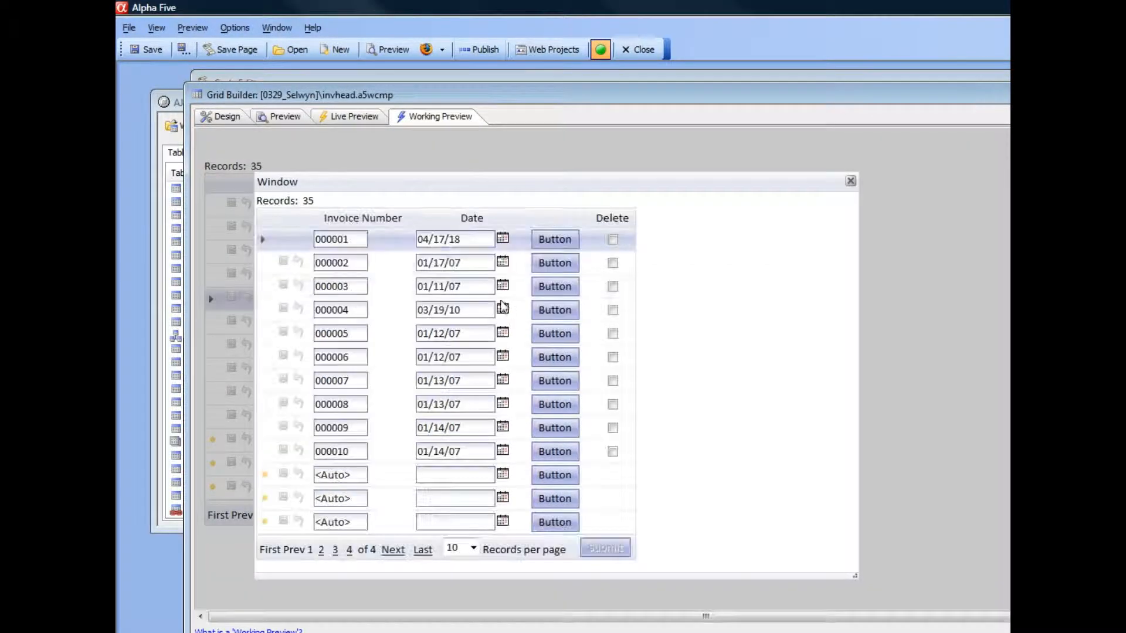
{"action": "left_click", "coordinate": [851, 180]}
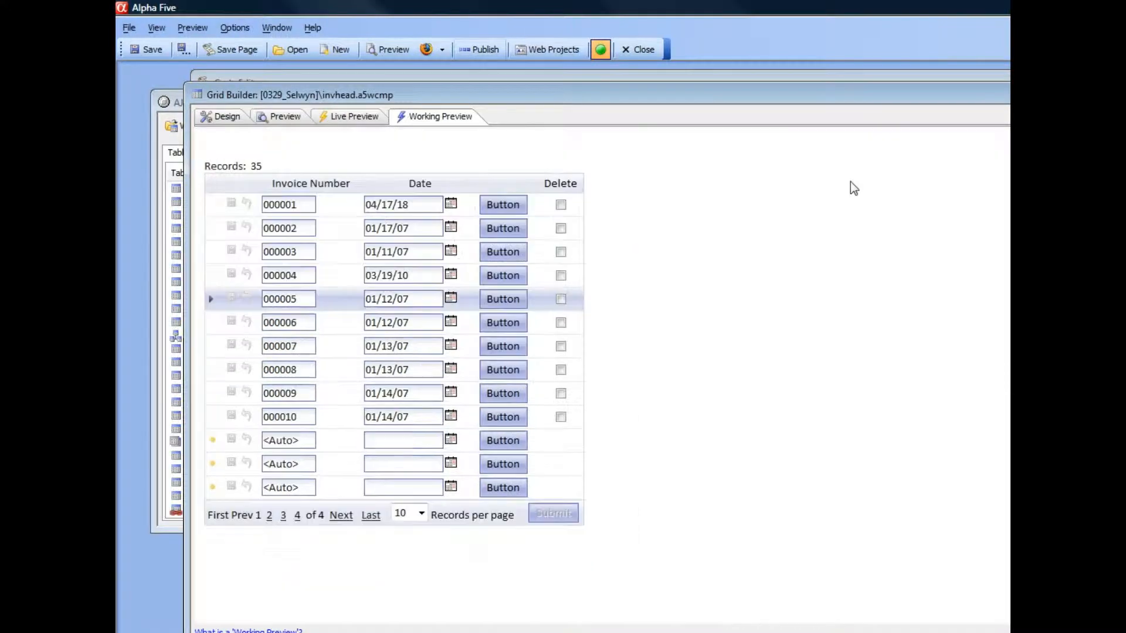
Open the button column's onClick 'Open a Grid component' action for editing and review its Window type options.
{"action": "left_click", "coordinate": [220, 116]}
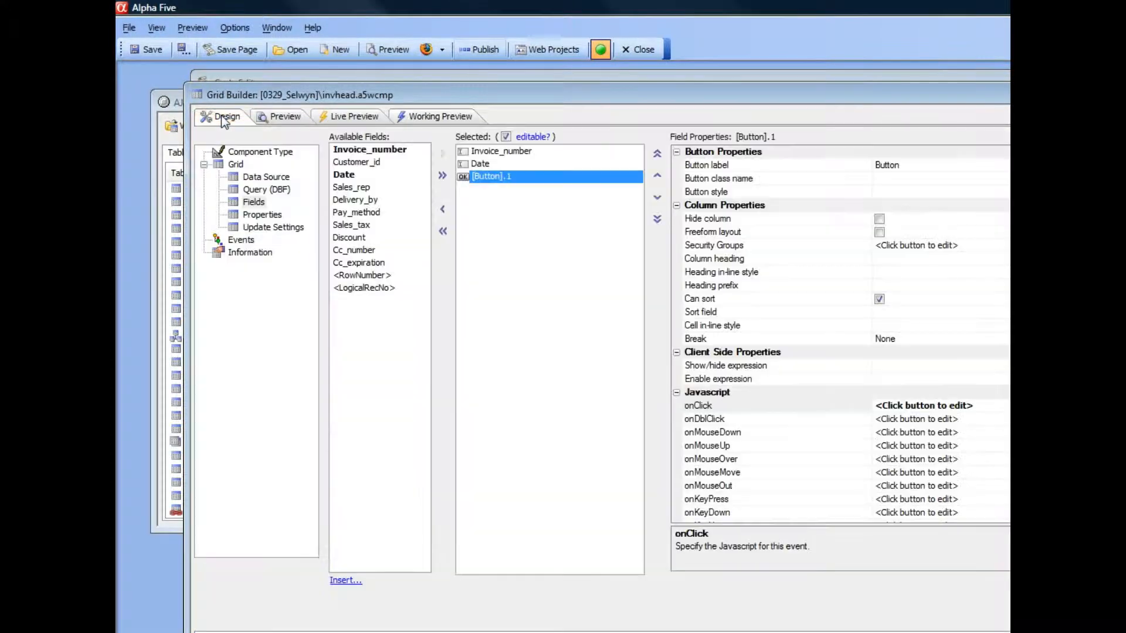
{"action": "left_click_drag", "start_coordinate": [509, 95], "coordinate": [477, 87]}
{"action": "left_click_drag", "start_coordinate": [1115, 268], "coordinate": [940, 267]}
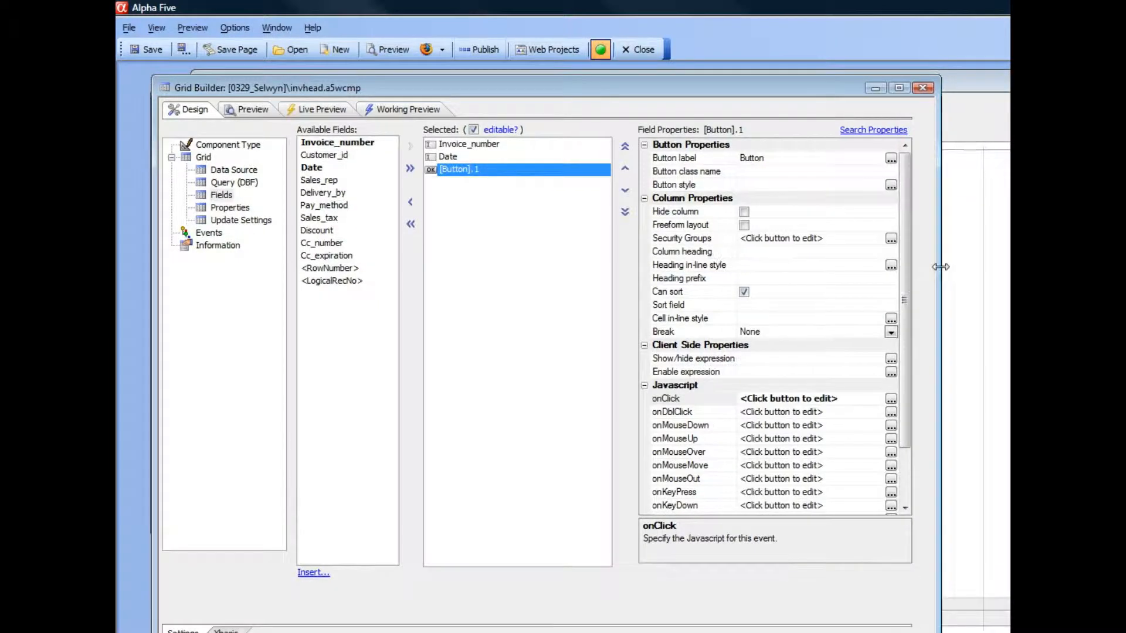
{"action": "left_click", "coordinate": [890, 400]}
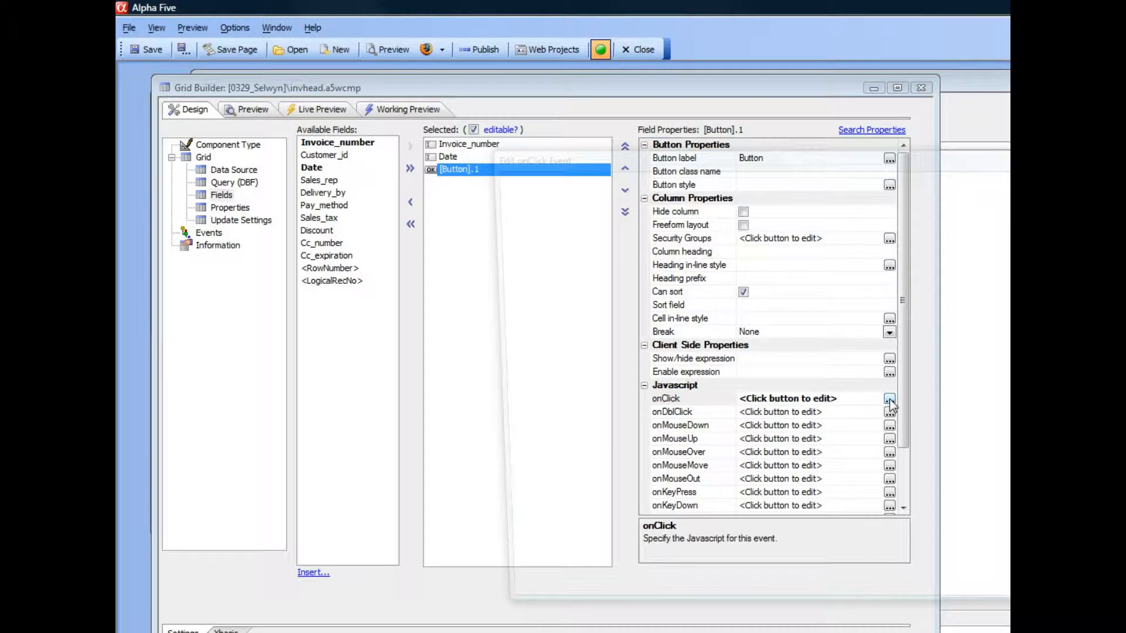
{"action": "left_click_drag", "start_coordinate": [576, 131], "coordinate": [374, 130]}
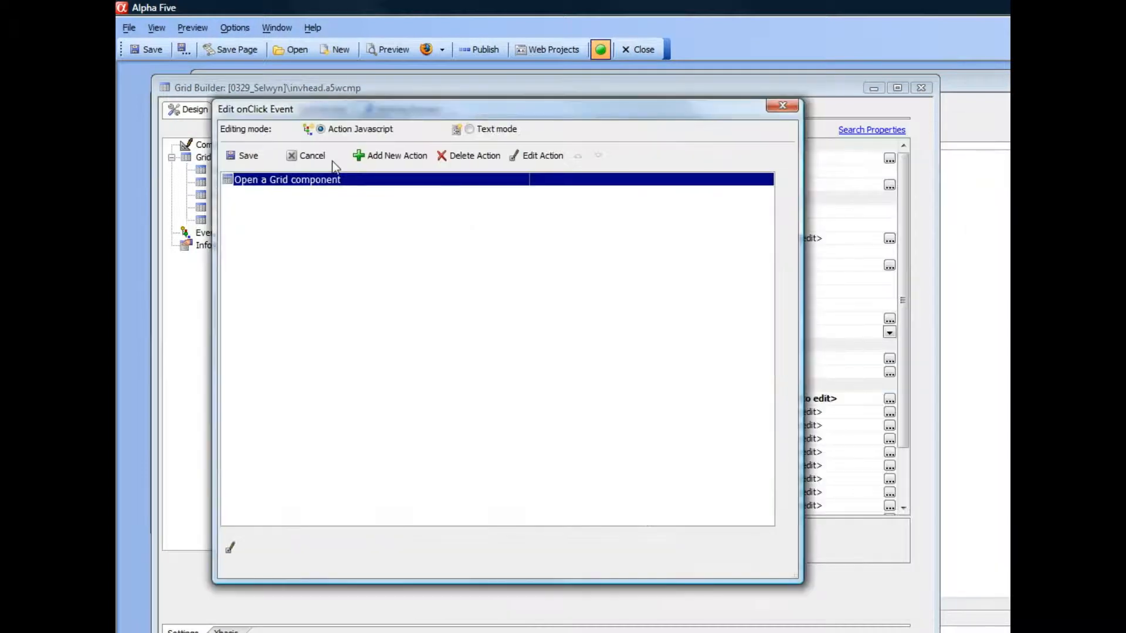
{"action": "left_click", "coordinate": [535, 155]}
{"action": "left_click_drag", "start_coordinate": [589, 139], "coordinate": [361, 122]}
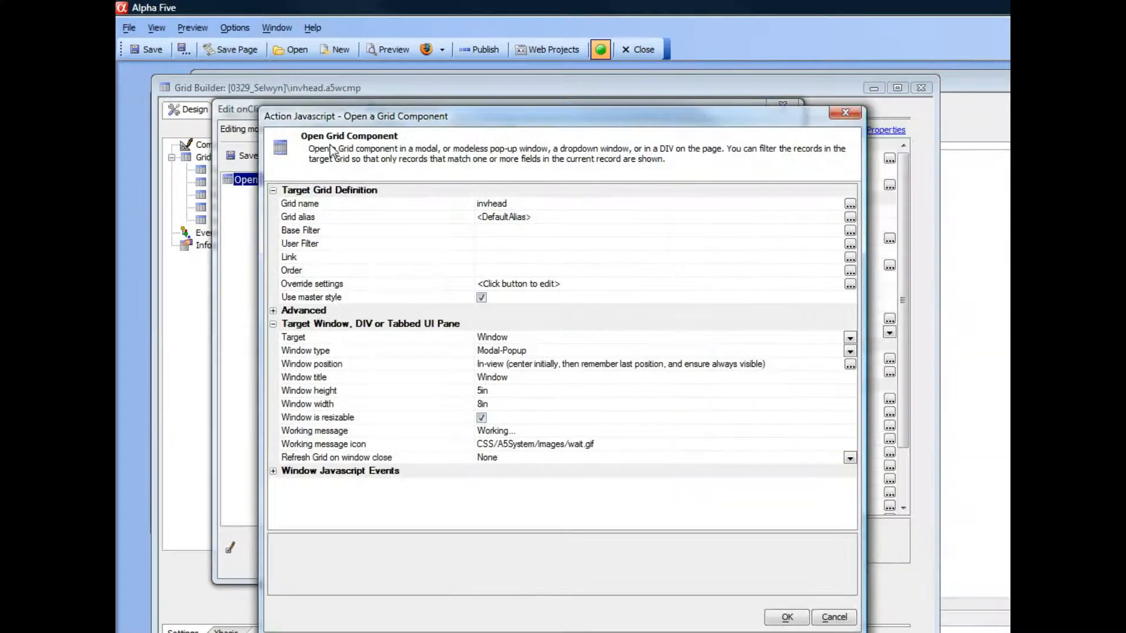
{"action": "left_click", "coordinate": [342, 355]}
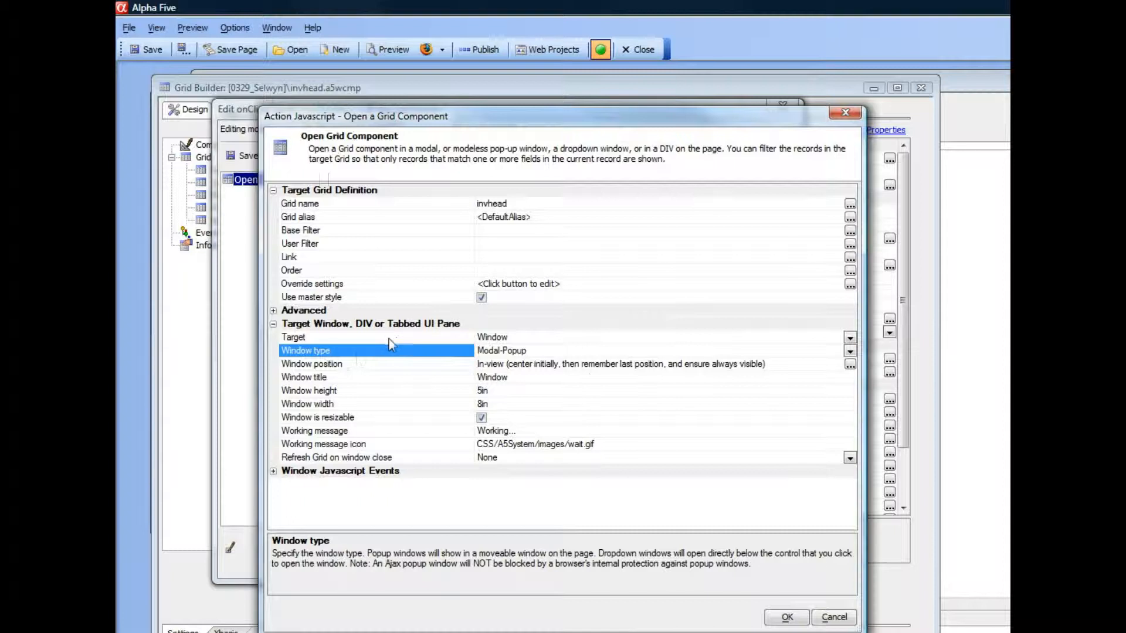
{"action": "left_click", "coordinate": [850, 352]}
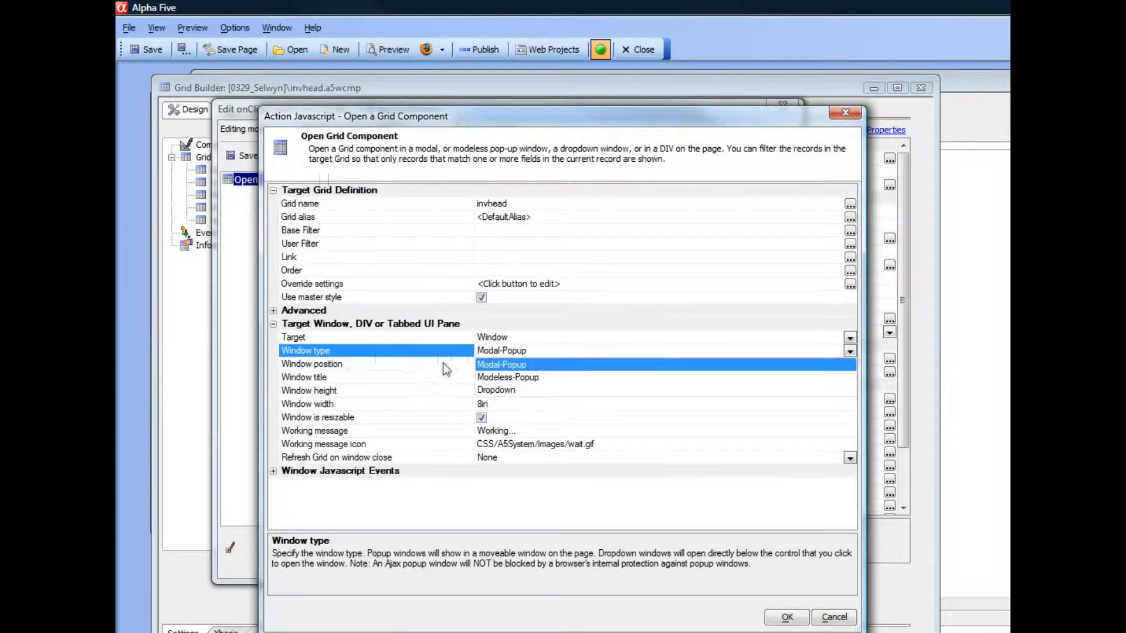
{"action": "left_click", "coordinate": [446, 366]}
Set the popup's window position to Absolute with X 2px and Y 10px, then save the onClick event.
{"action": "left_click", "coordinate": [347, 367]}
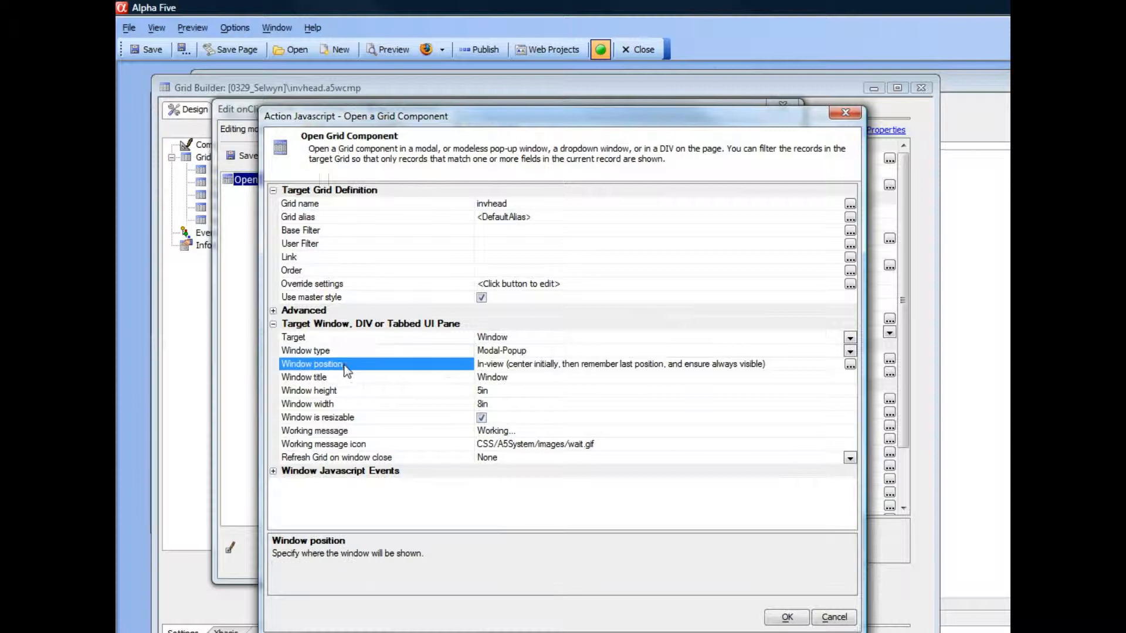
{"action": "left_click", "coordinate": [850, 365]}
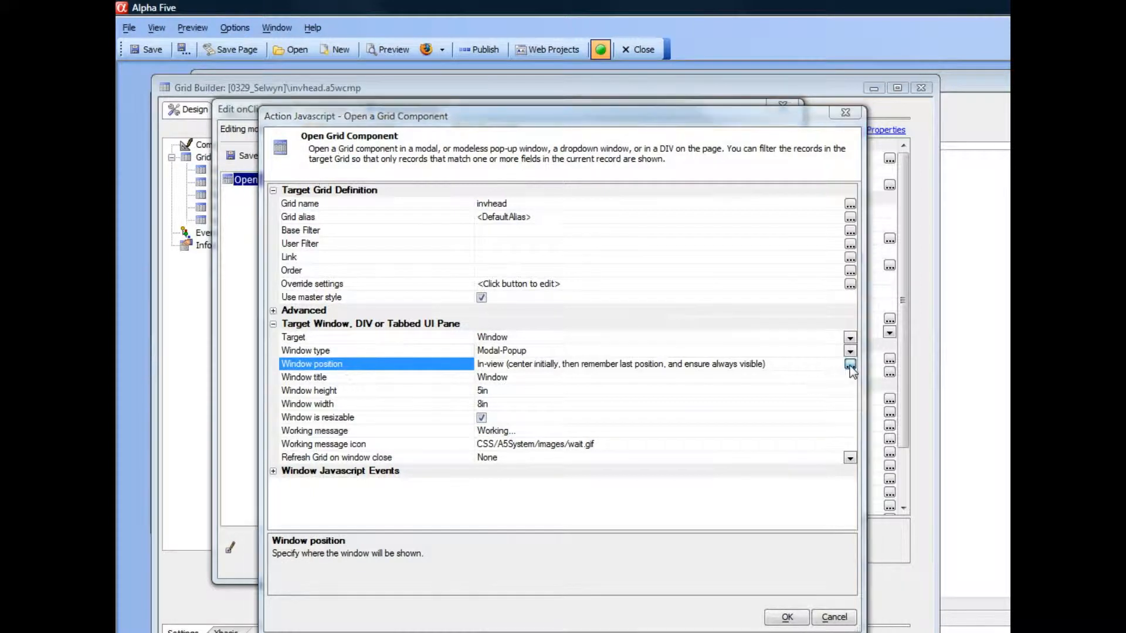
{"action": "left_click_drag", "start_coordinate": [689, 195], "coordinate": [448, 128]}
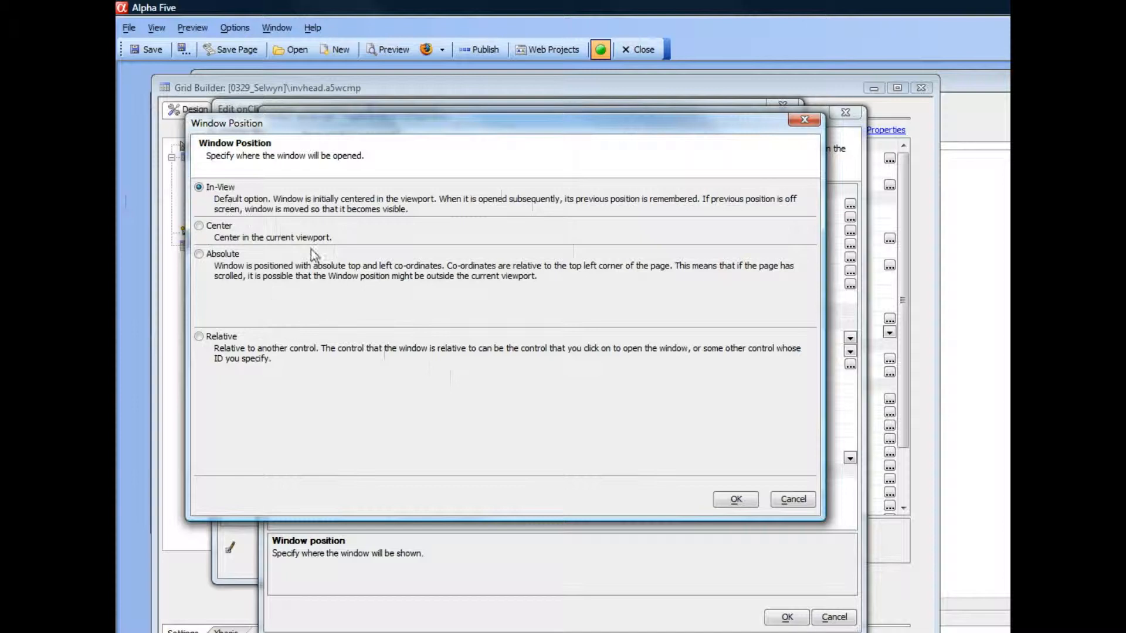
{"action": "left_click", "coordinate": [199, 226]}
{"action": "left_click", "coordinate": [200, 255]}
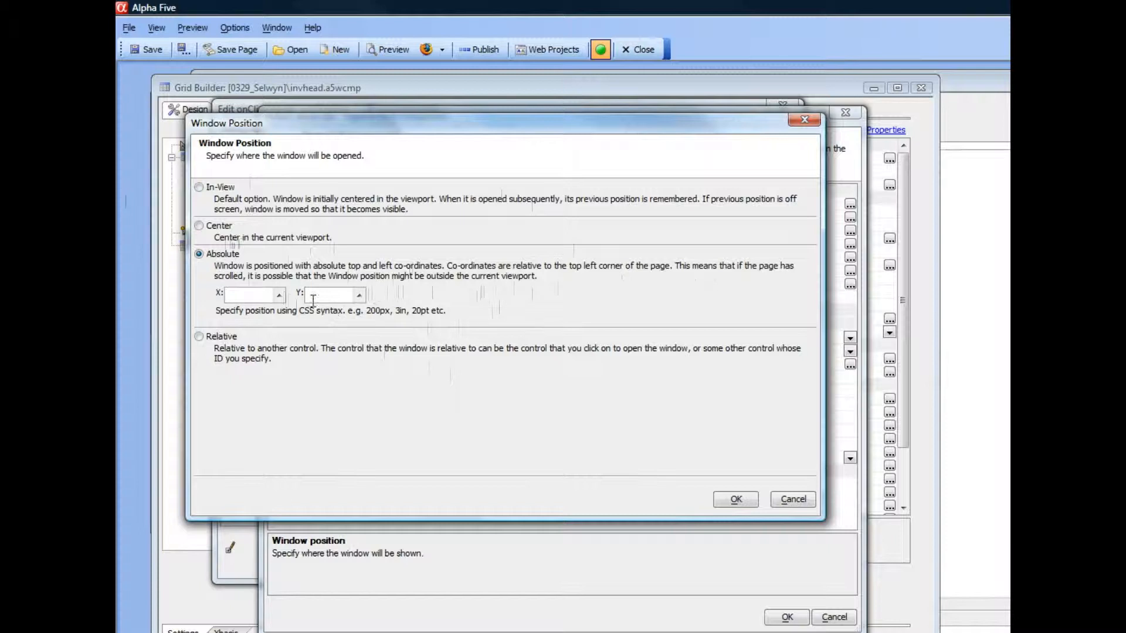
{"action": "left_click", "coordinate": [247, 295]}
{"action": "type", "text": "2px"}
{"action": "key", "text": "Tab"}
{"action": "type", "text": "10px"}
{"action": "left_click", "coordinate": [735, 500]}
{"action": "left_click", "coordinate": [795, 622]}
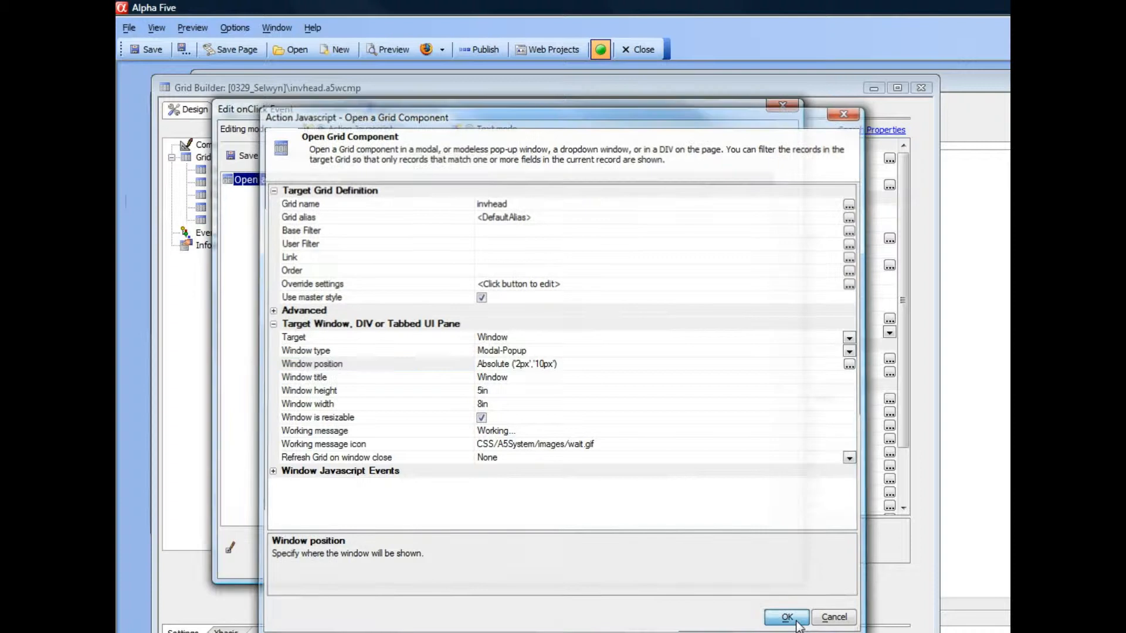
{"action": "left_click", "coordinate": [256, 156]}
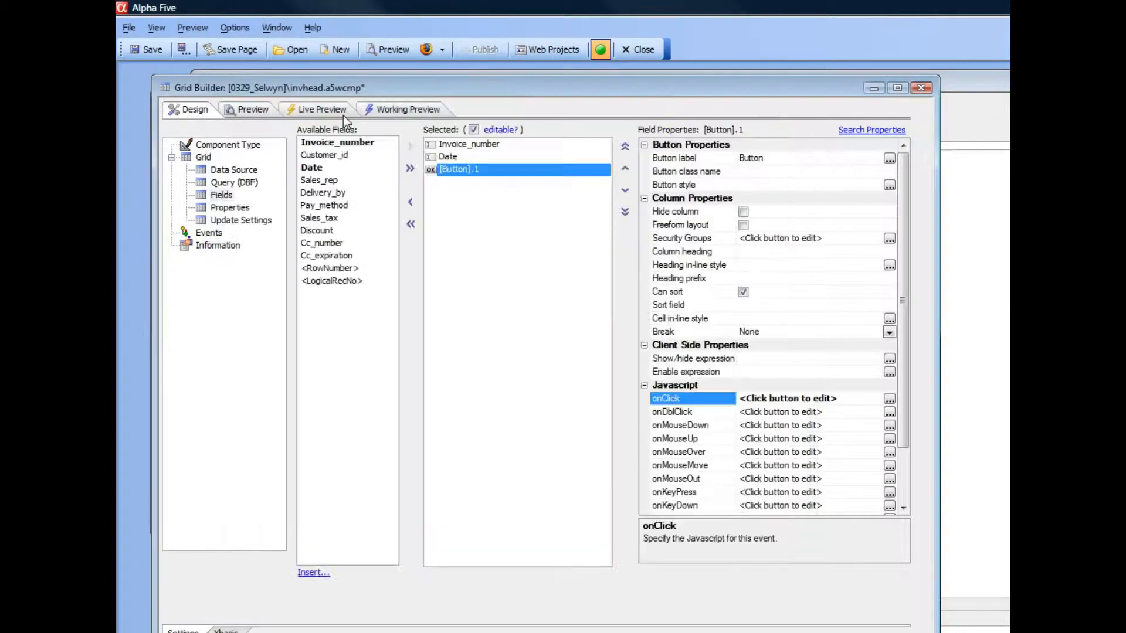
Test two row buttons in the Working Preview to check where the popup window now opens.
{"action": "left_click", "coordinate": [391, 109]}
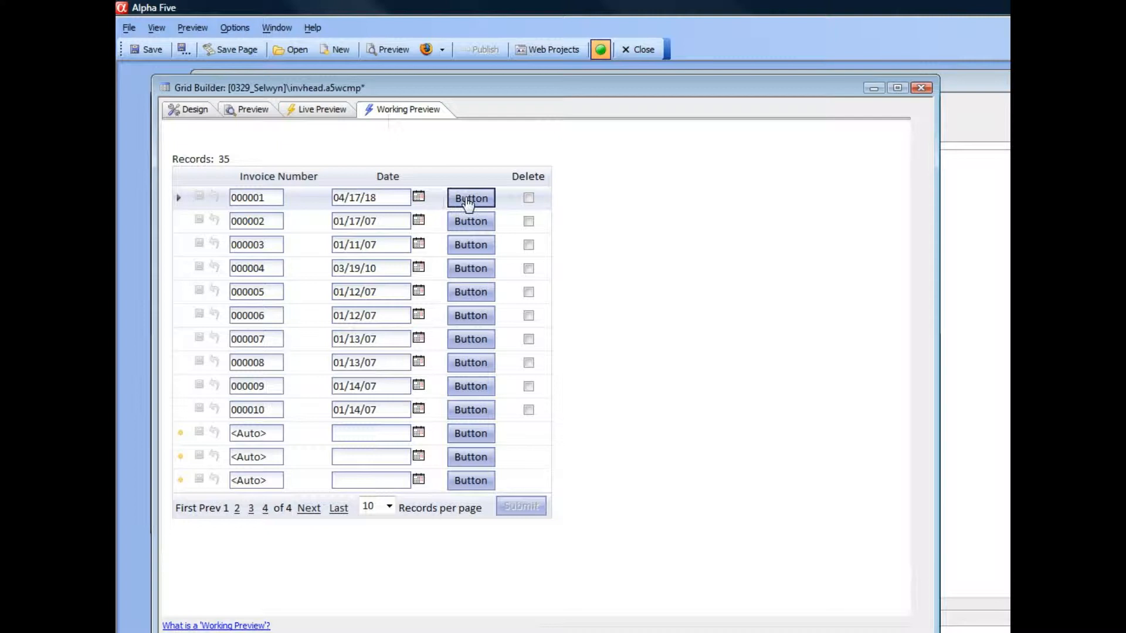
{"action": "left_click", "coordinate": [467, 197]}
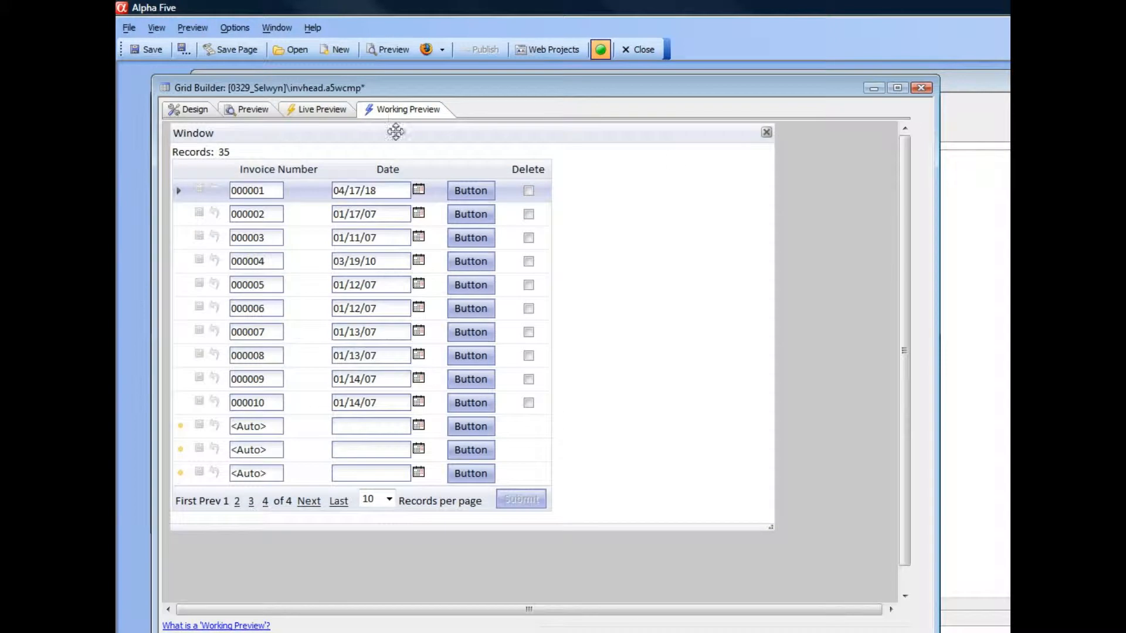
{"action": "left_click", "coordinate": [762, 136]}
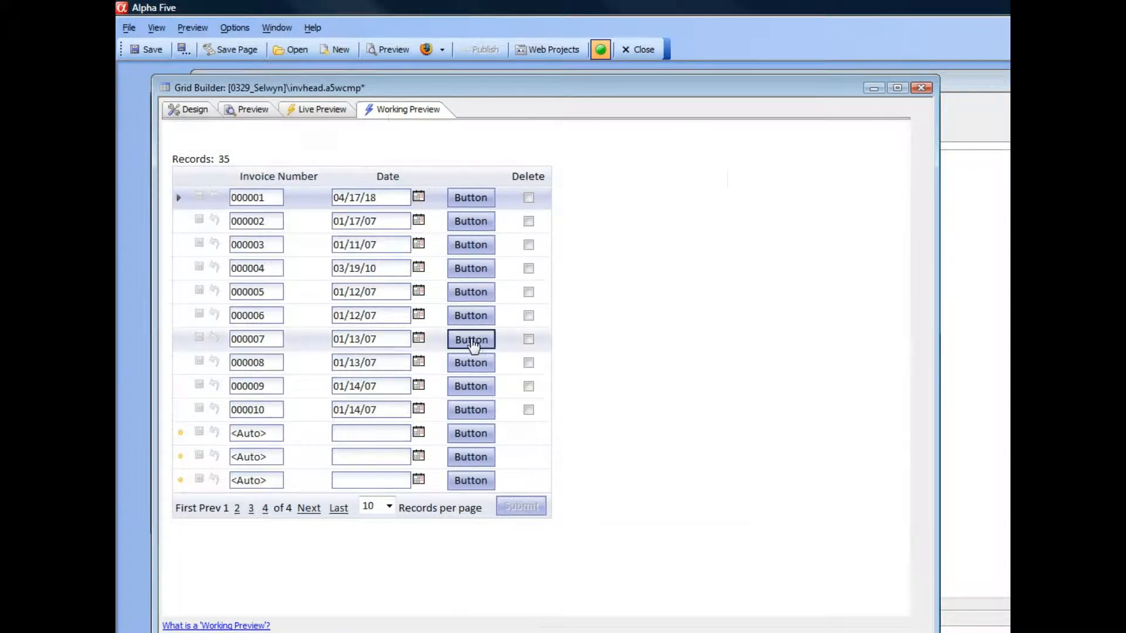
{"action": "left_click", "coordinate": [471, 340]}
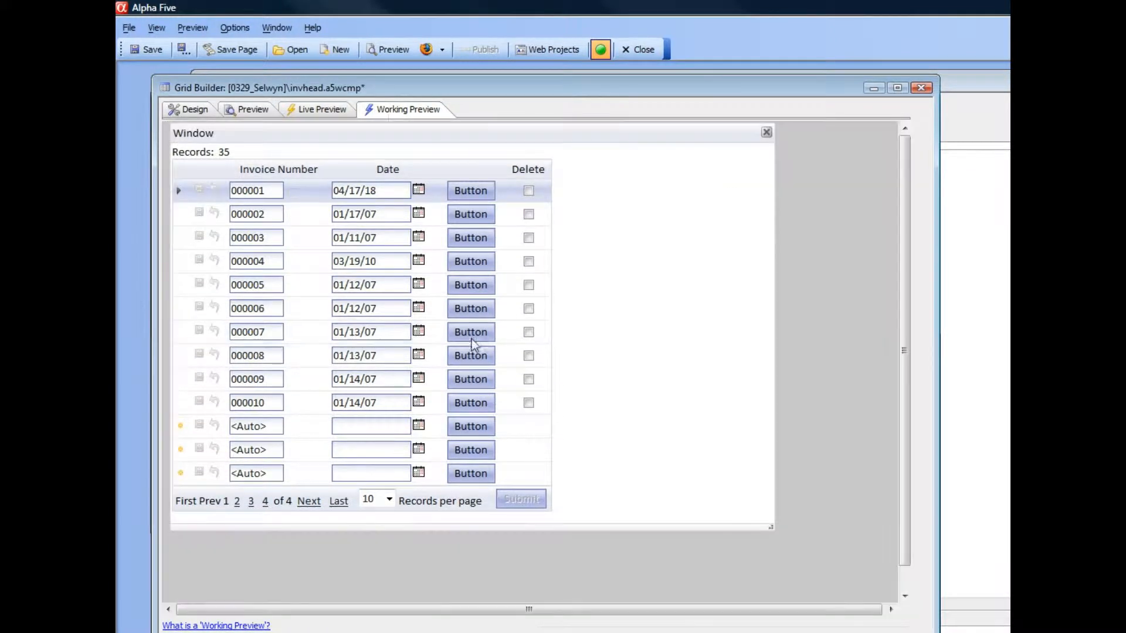
{"action": "left_click", "coordinate": [767, 131]}
Reopen the onClick action's window position settings and switch them to Relative positioning.
{"action": "left_click", "coordinate": [192, 109]}
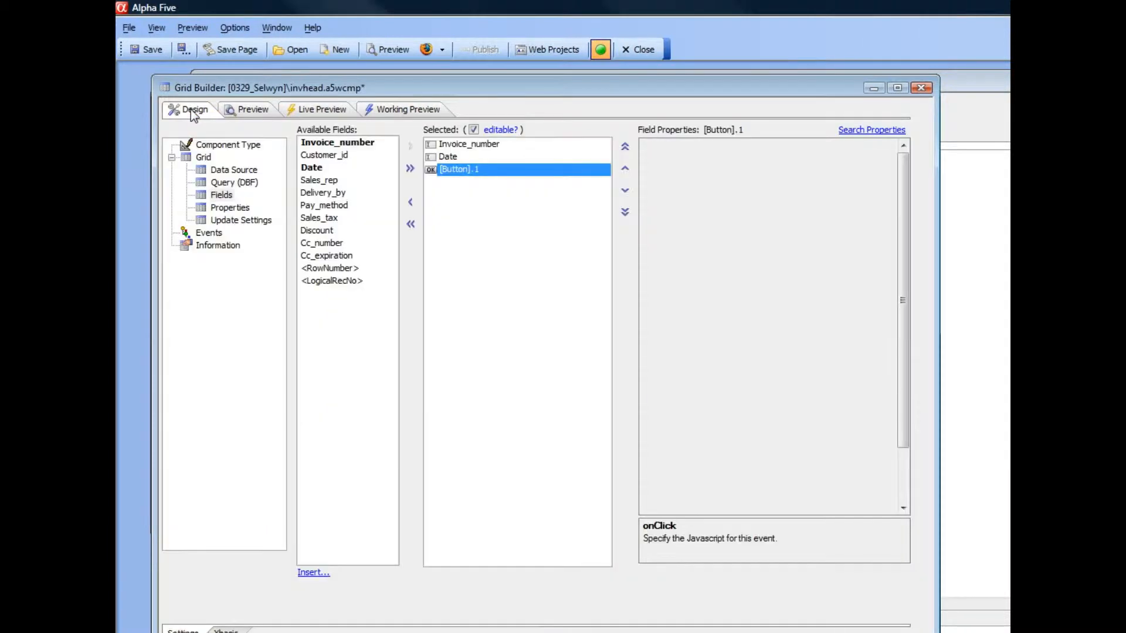
{"action": "left_click", "coordinate": [889, 399]}
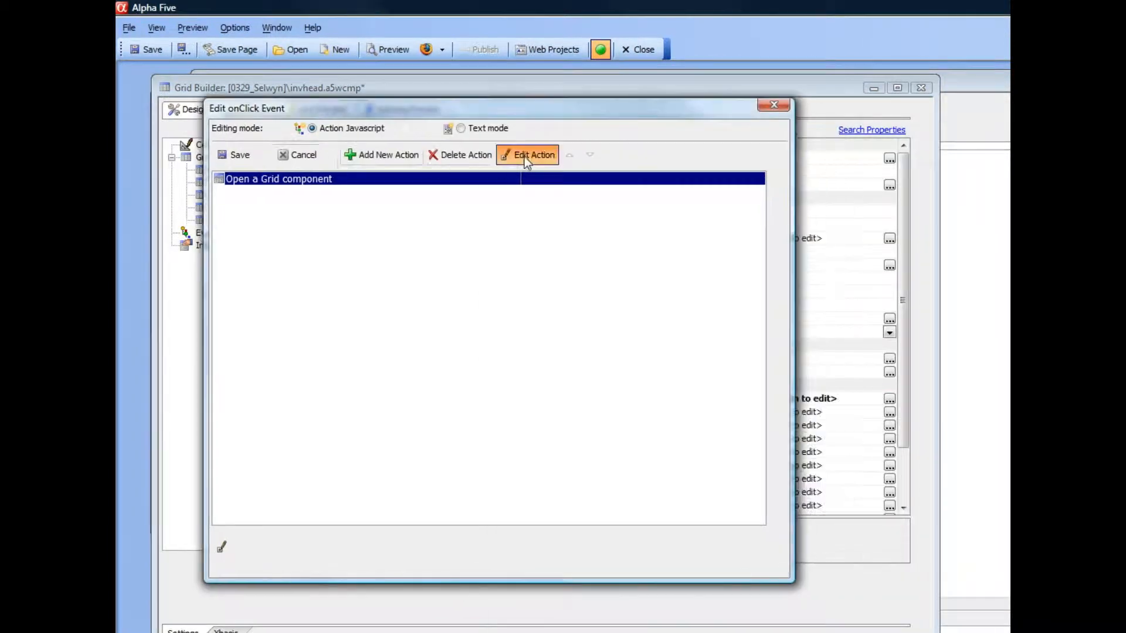
{"action": "left_click", "coordinate": [526, 156]}
{"action": "left_click_drag", "start_coordinate": [547, 126], "coordinate": [334, 92]}
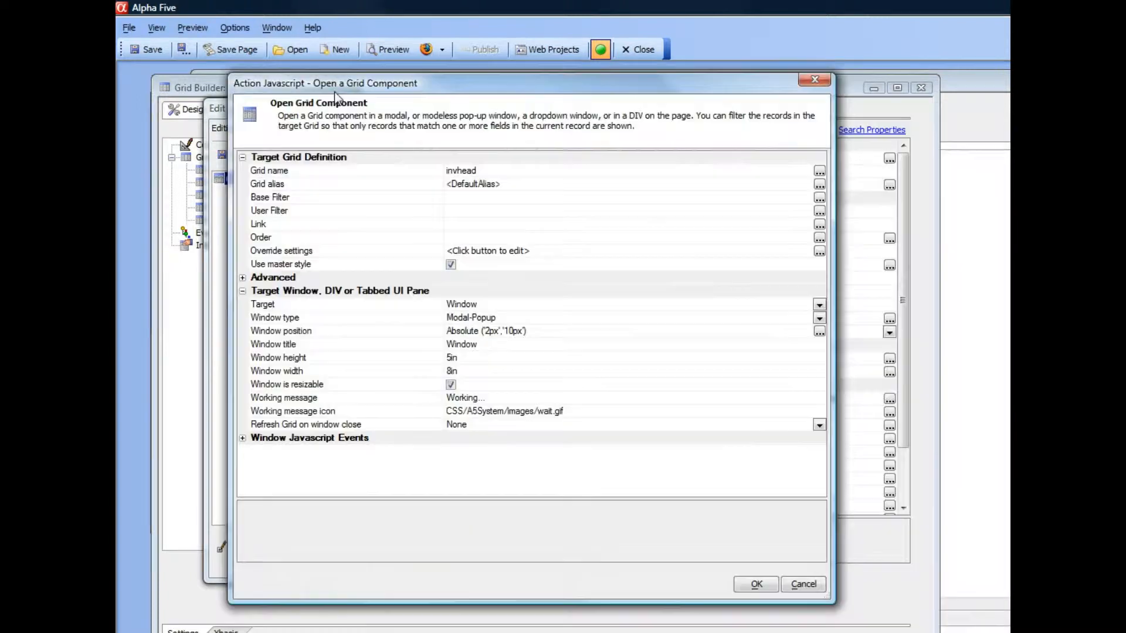
{"action": "left_click", "coordinate": [819, 332]}
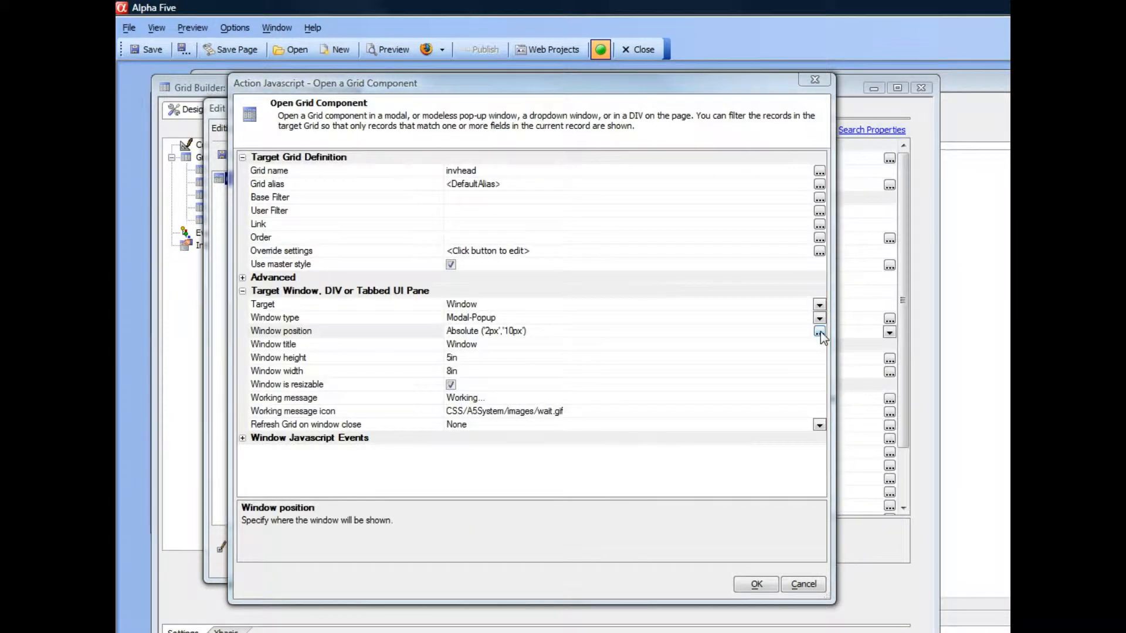
{"action": "left_click_drag", "start_coordinate": [528, 193], "coordinate": [281, 114]}
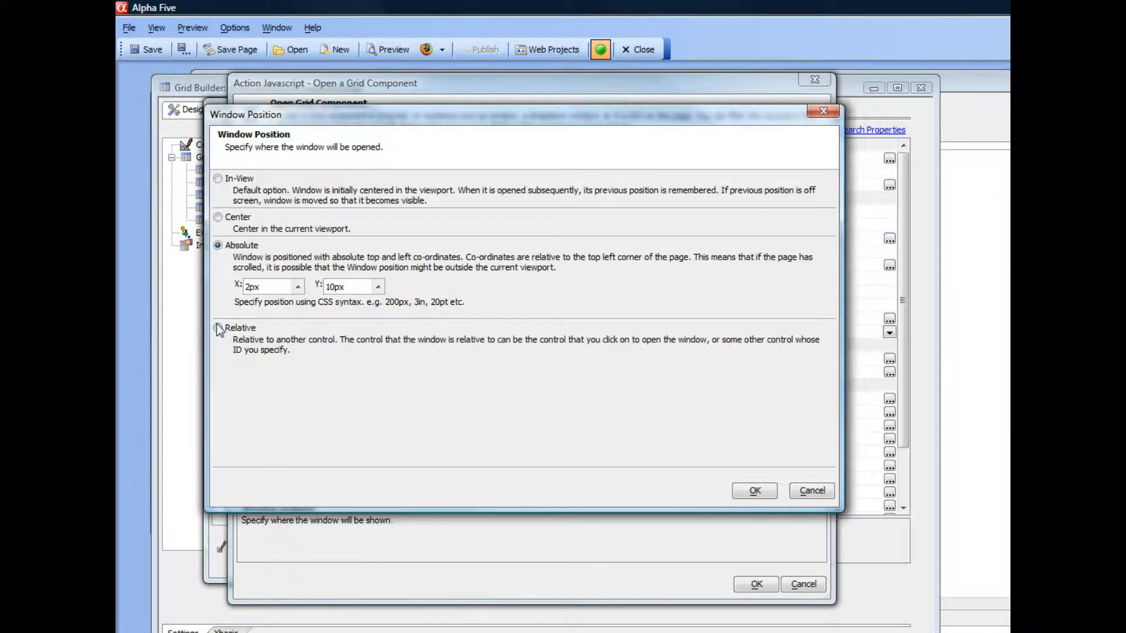
{"action": "left_click", "coordinate": [217, 327]}
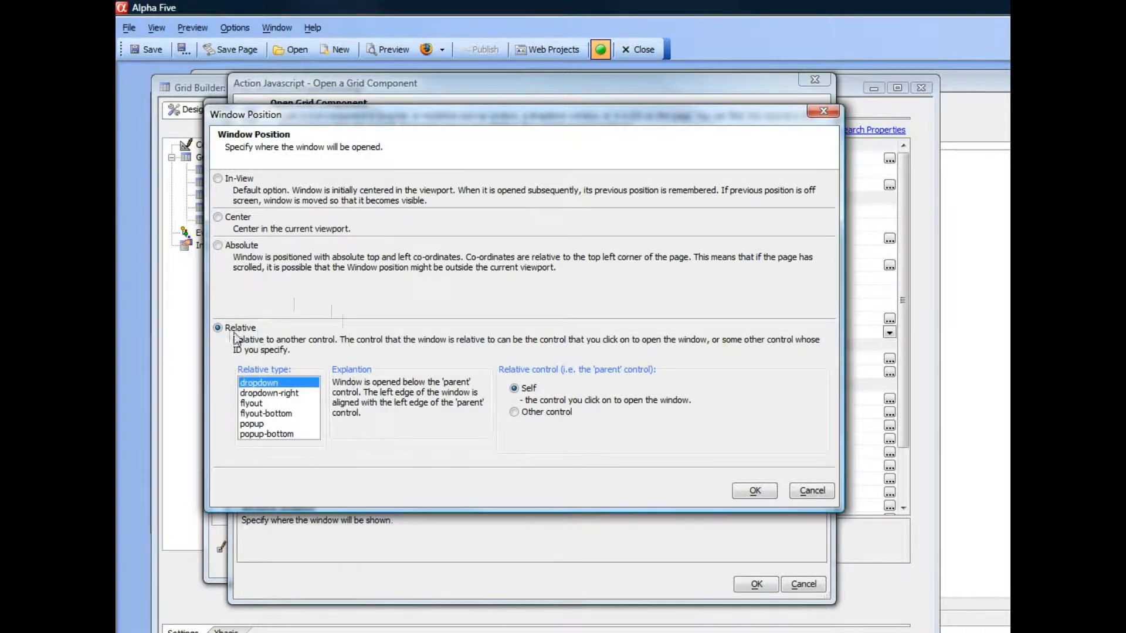
{"action": "left_click", "coordinate": [515, 412]}
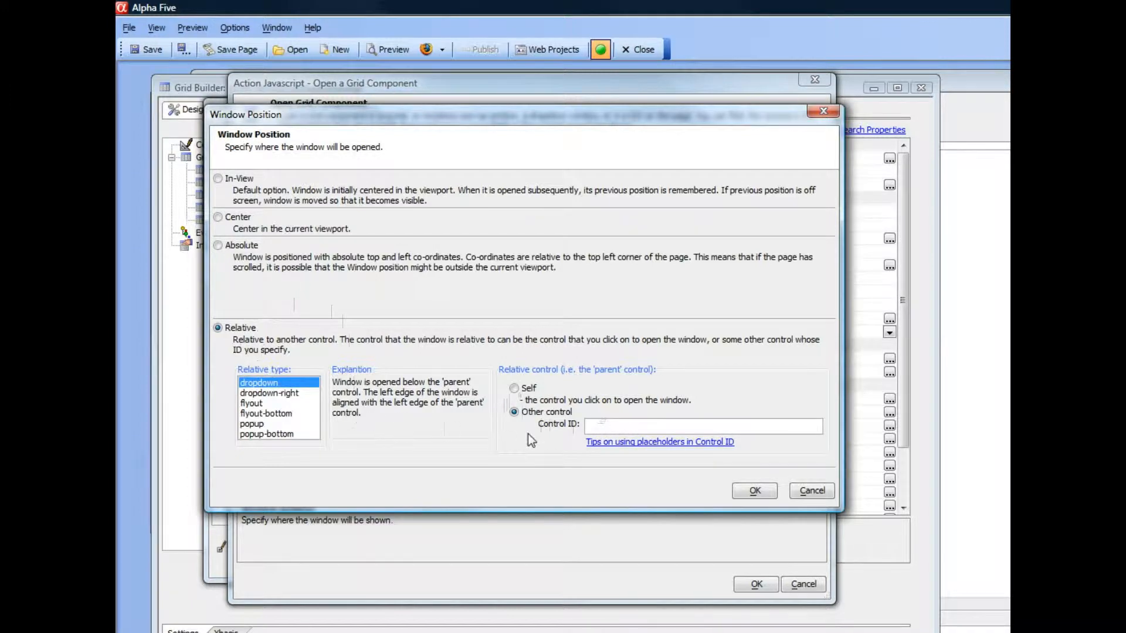
{"action": "left_click", "coordinate": [514, 388]}
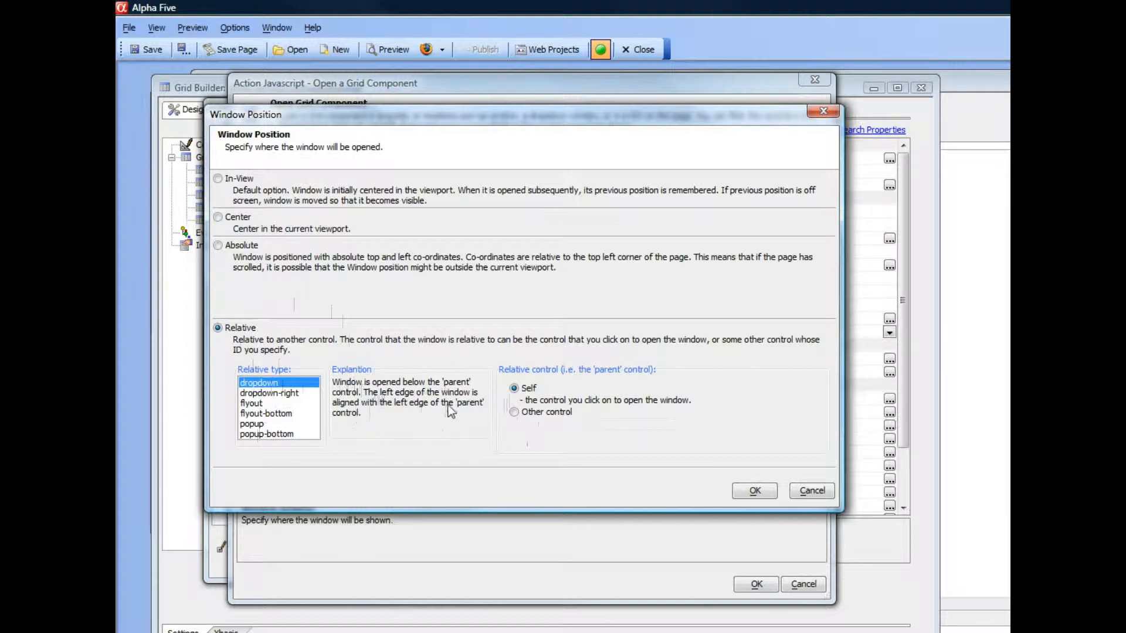
Review the relative types, select popup, and choose Other control as the parent control.
{"action": "left_click", "coordinate": [269, 394]}
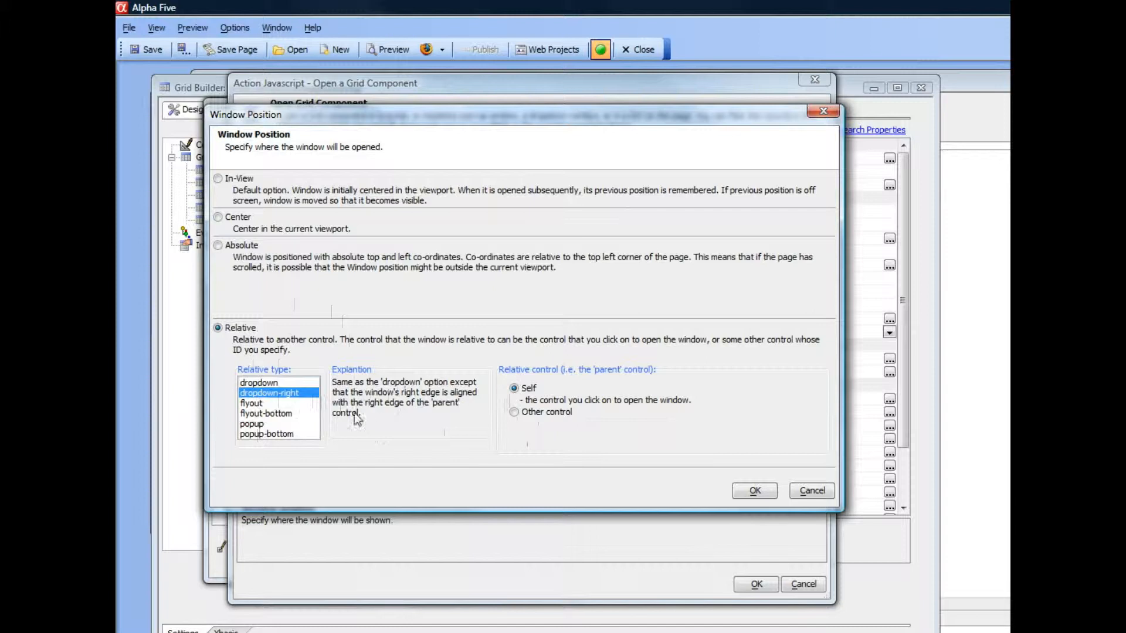
{"action": "left_click", "coordinate": [249, 407]}
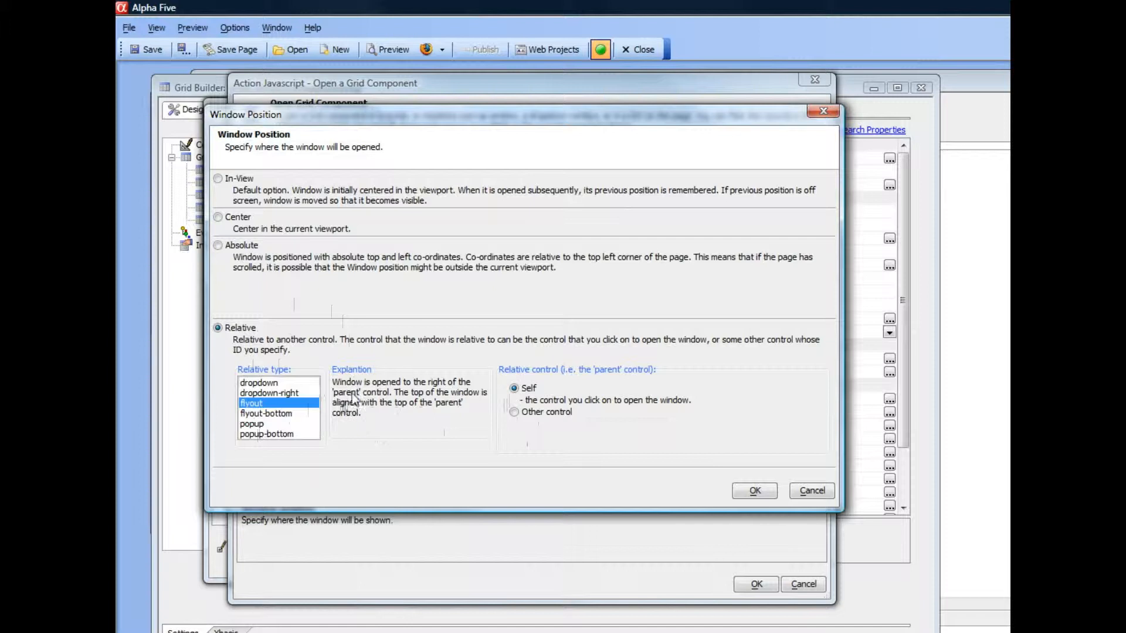
{"action": "left_click", "coordinate": [268, 414]}
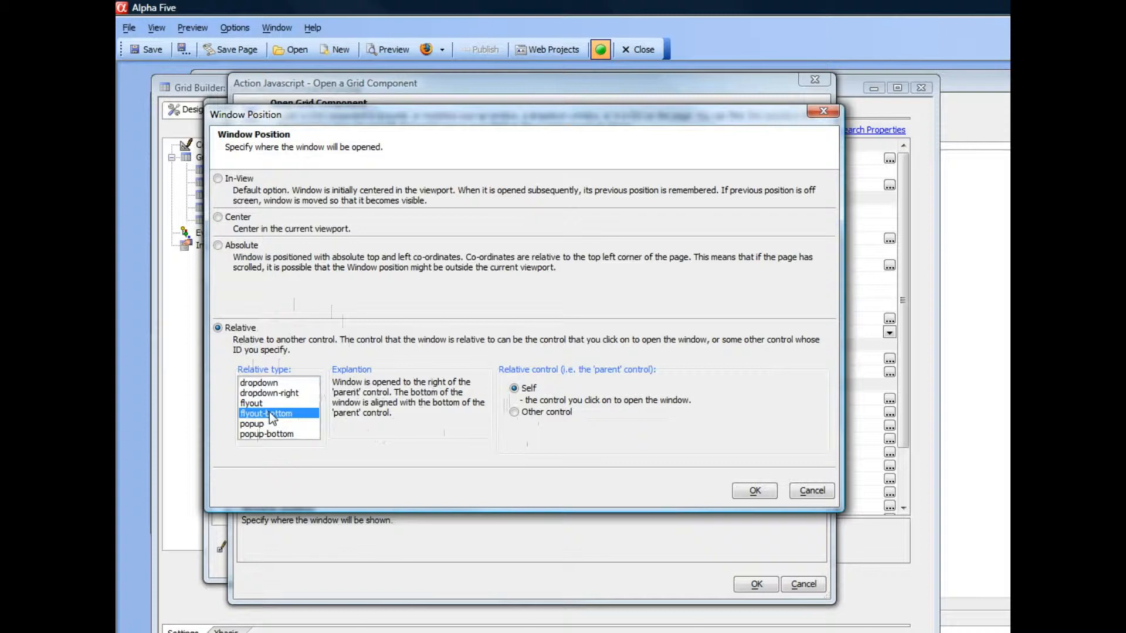
{"action": "left_click", "coordinate": [258, 424]}
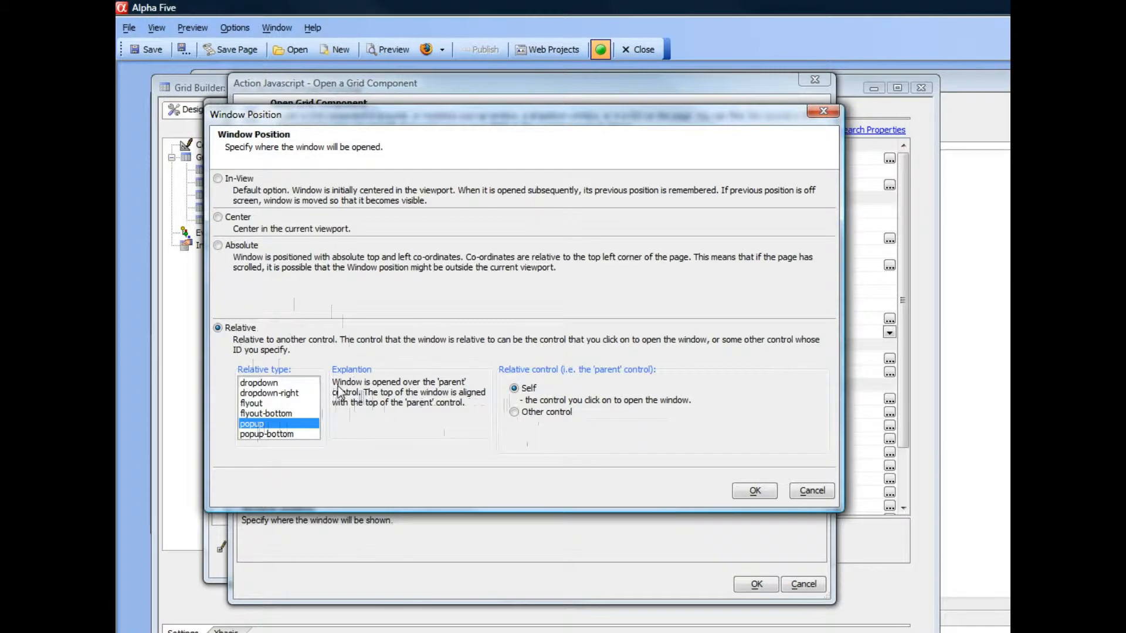
{"action": "left_click", "coordinate": [262, 434]}
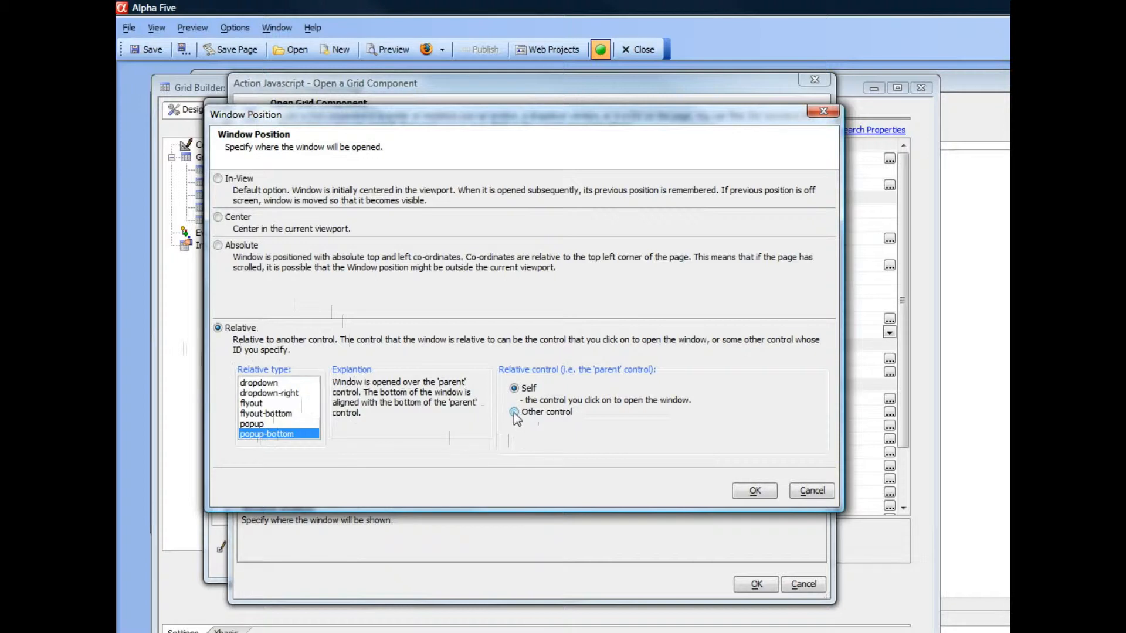
{"action": "left_click", "coordinate": [254, 424]}
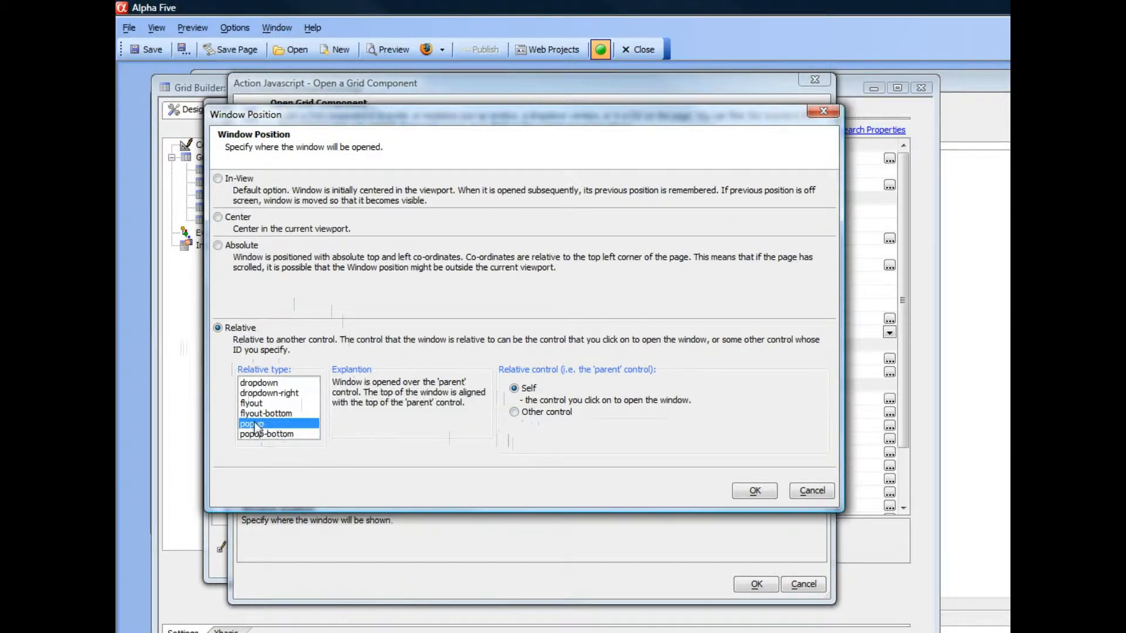
{"action": "left_click", "coordinate": [513, 413]}
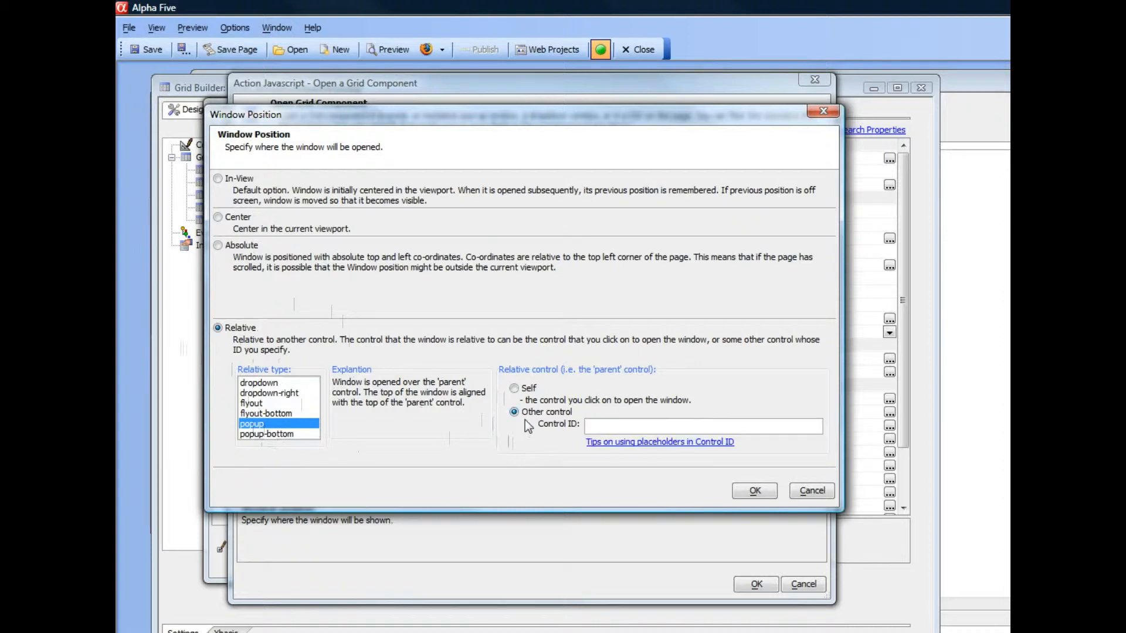